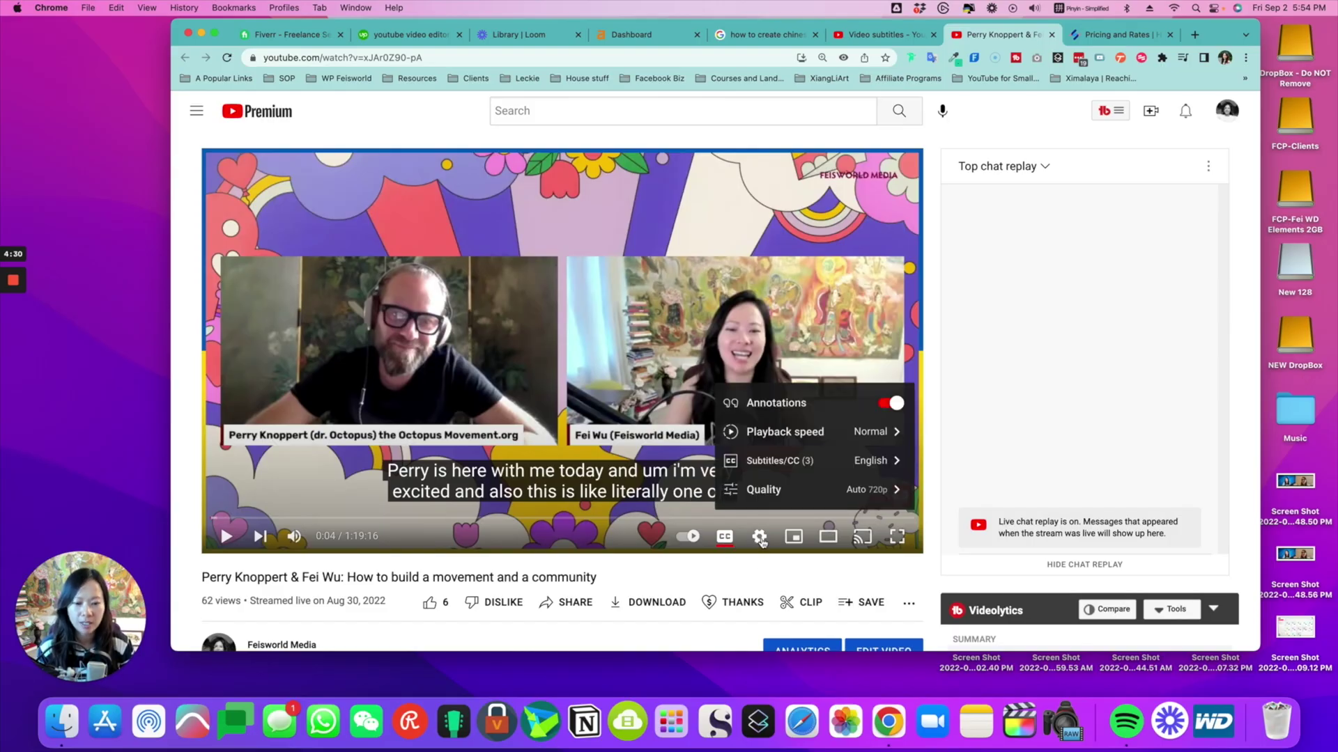
Step: Switch the podcast video's player captions to Chinese (Simplified)
{"action": "left_click", "coordinate": [864, 460]}
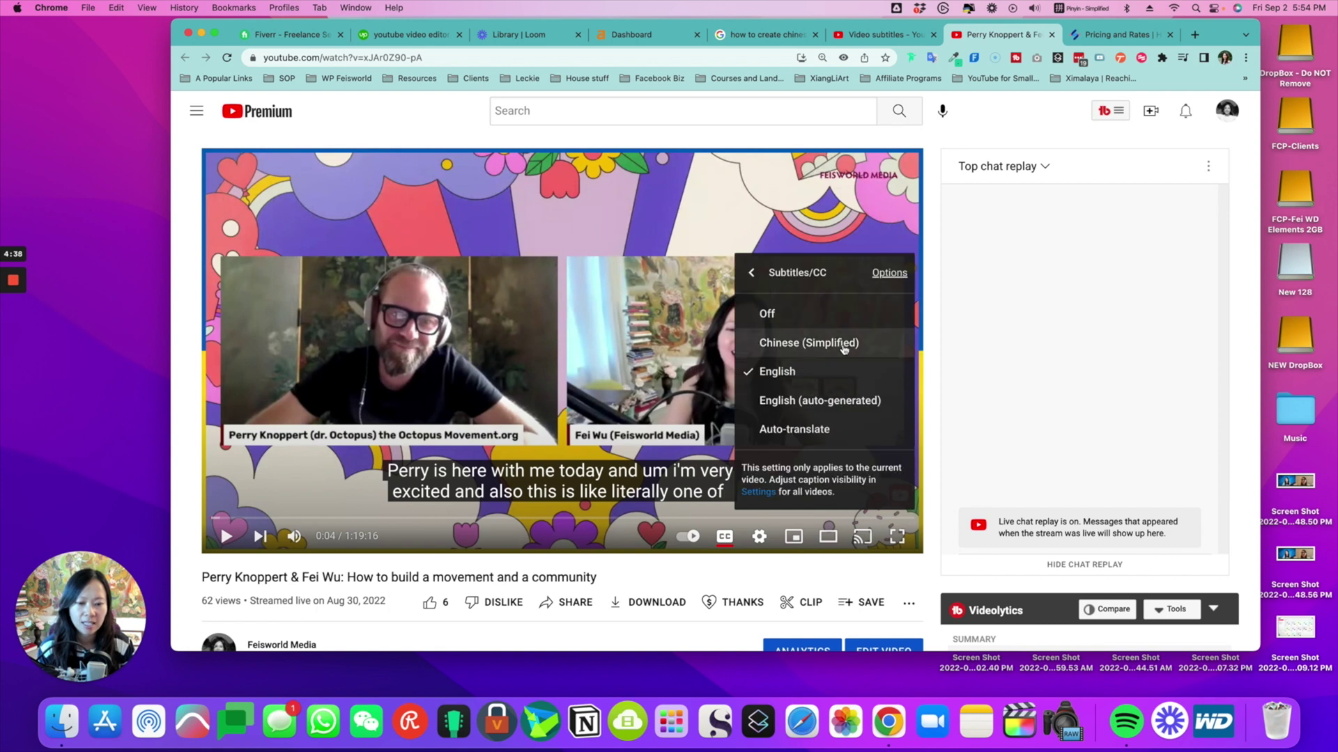
{"action": "left_click", "coordinate": [843, 344]}
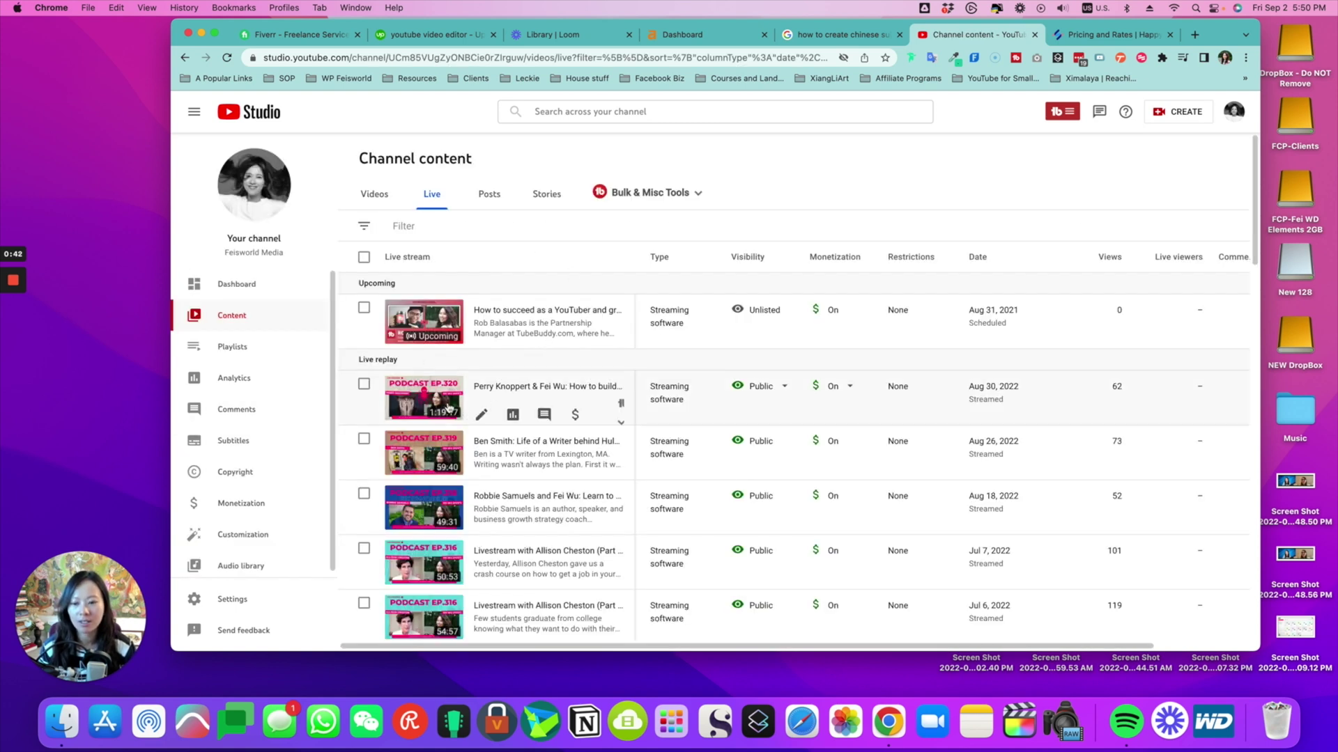
Step: On the episode 320 video's Subtitles page, add Chinese (Simplified) and start its subtitles
{"action": "left_click", "coordinate": [432, 401]}
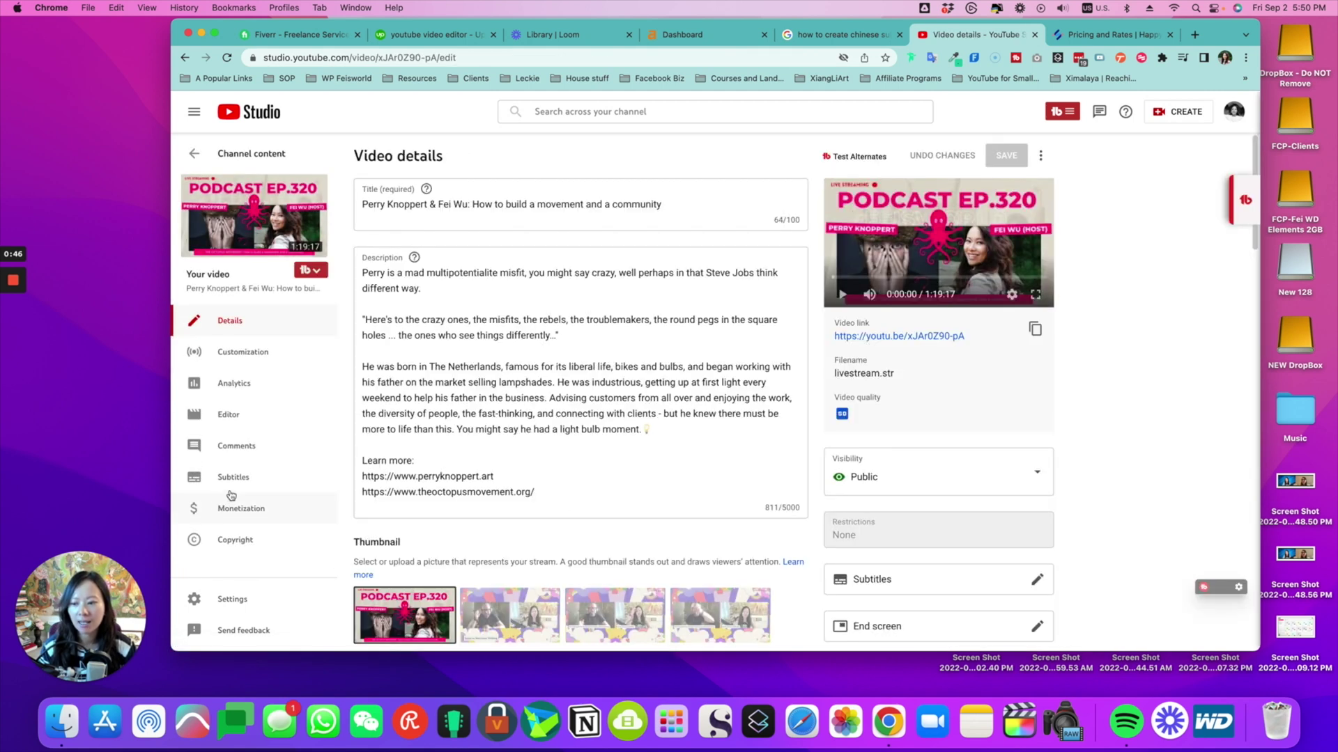
{"action": "left_click", "coordinate": [329, 483]}
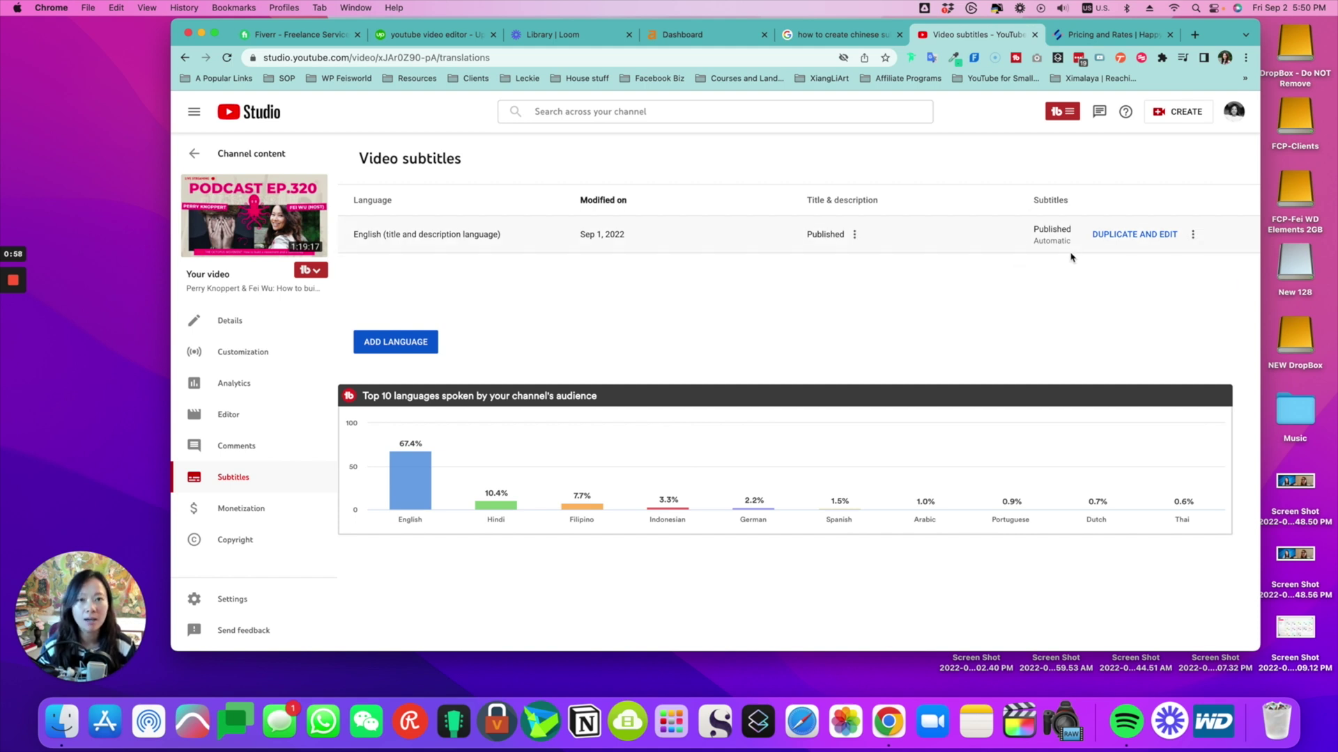
{"action": "left_click", "coordinate": [399, 352]}
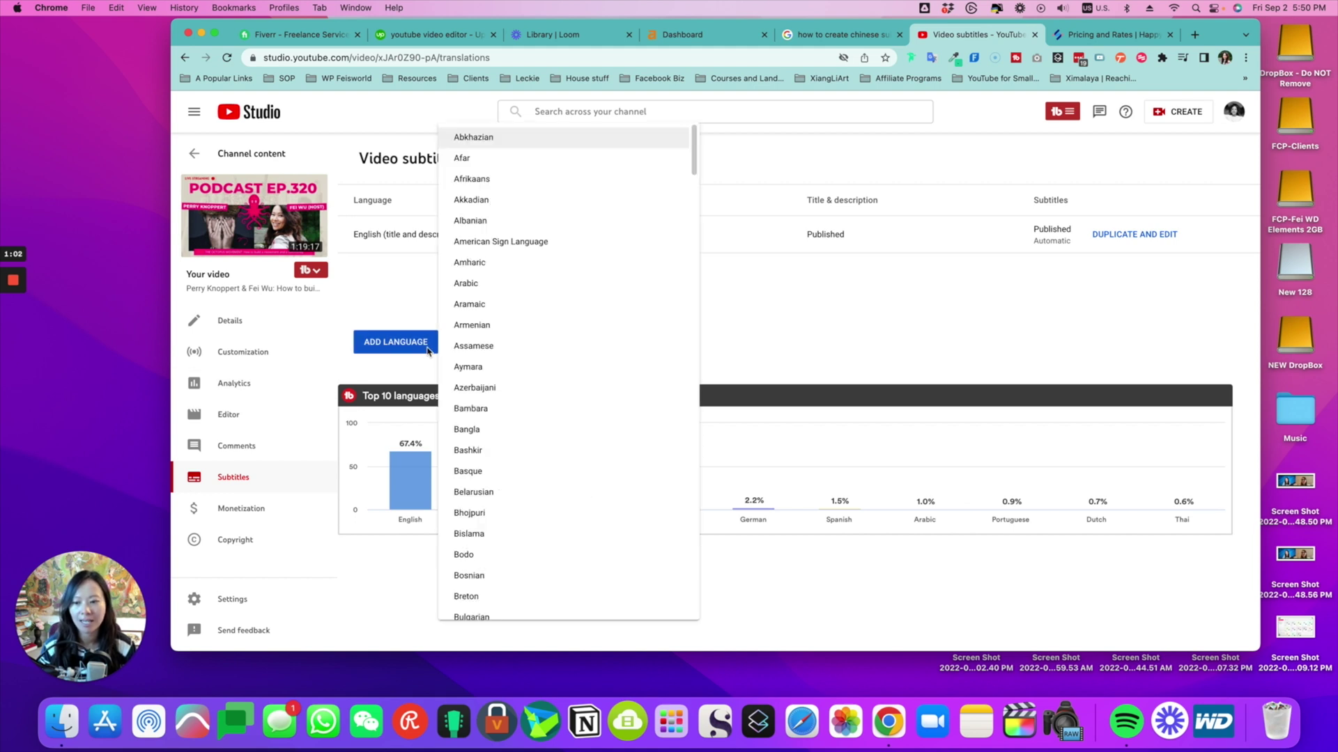
{"action": "scroll", "coordinate": [540, 578], "scroll_direction": "down", "scroll_amount": 3}
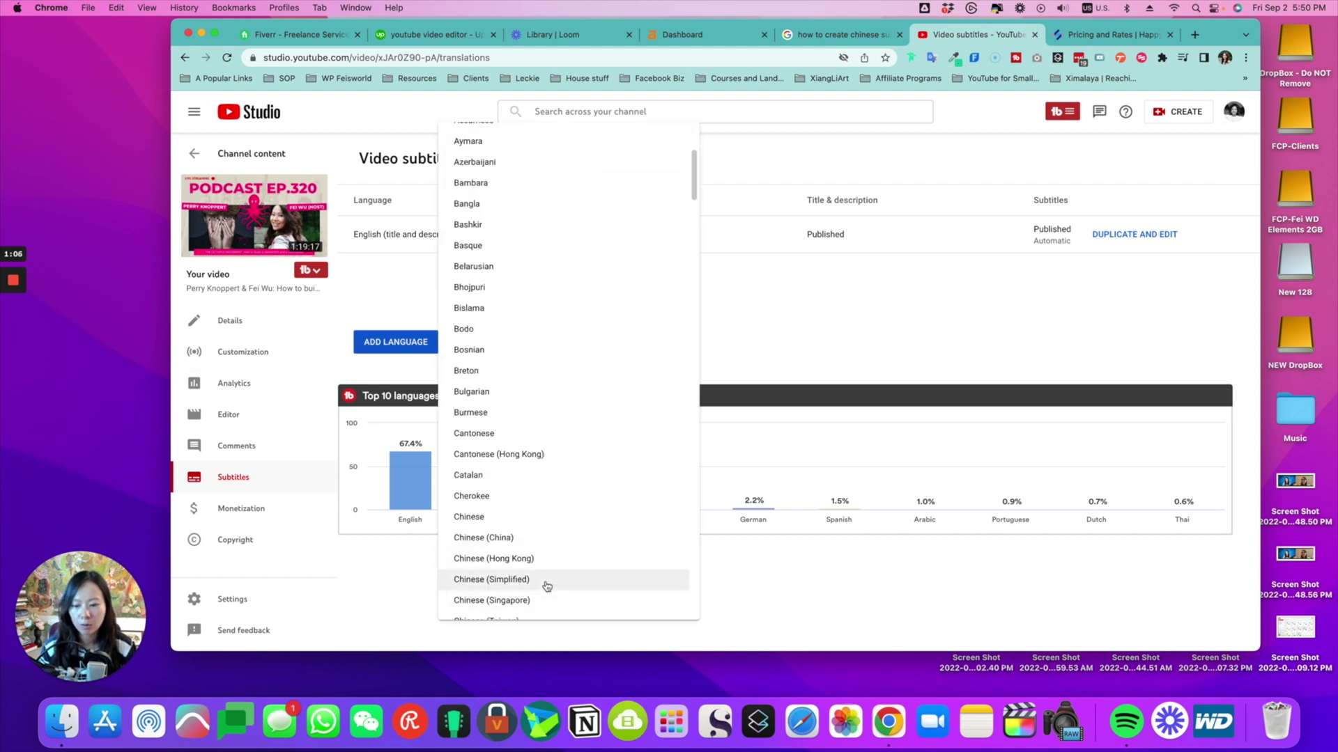
{"action": "left_click", "coordinate": [546, 585]}
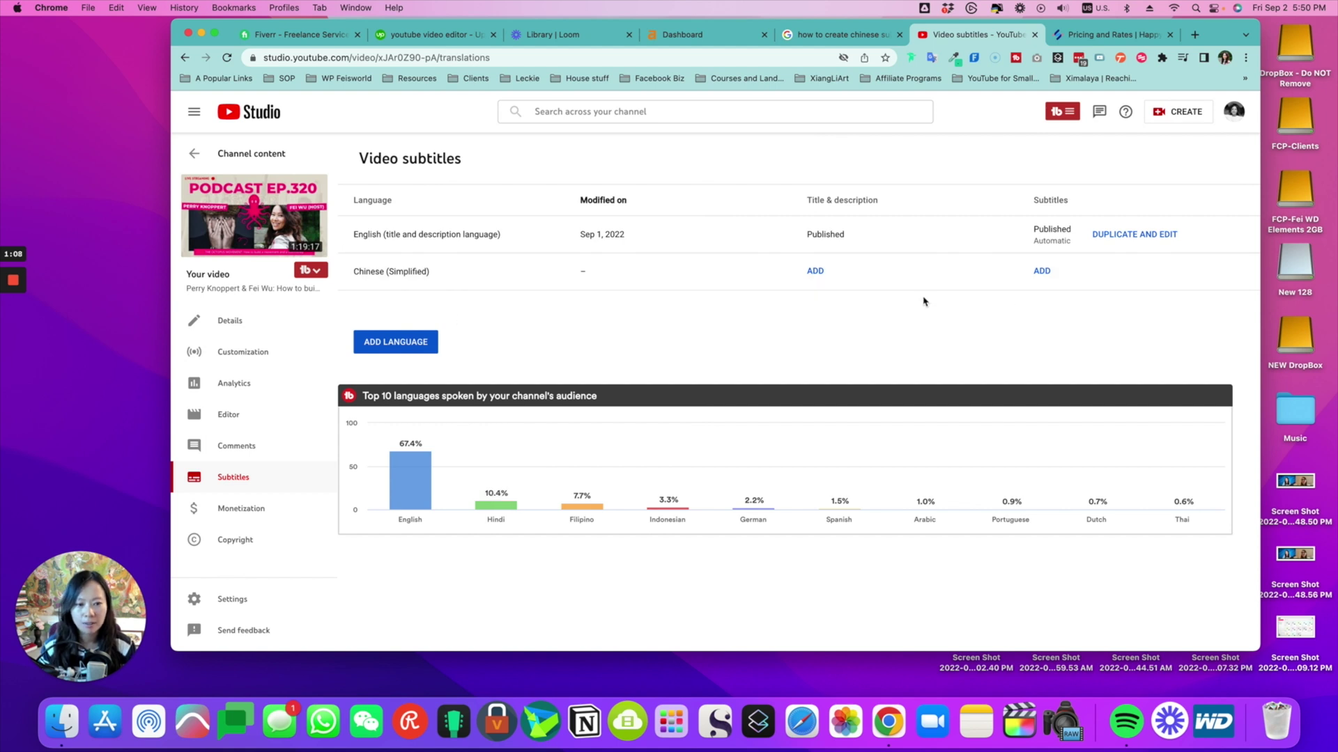
{"action": "left_click", "coordinate": [1049, 276]}
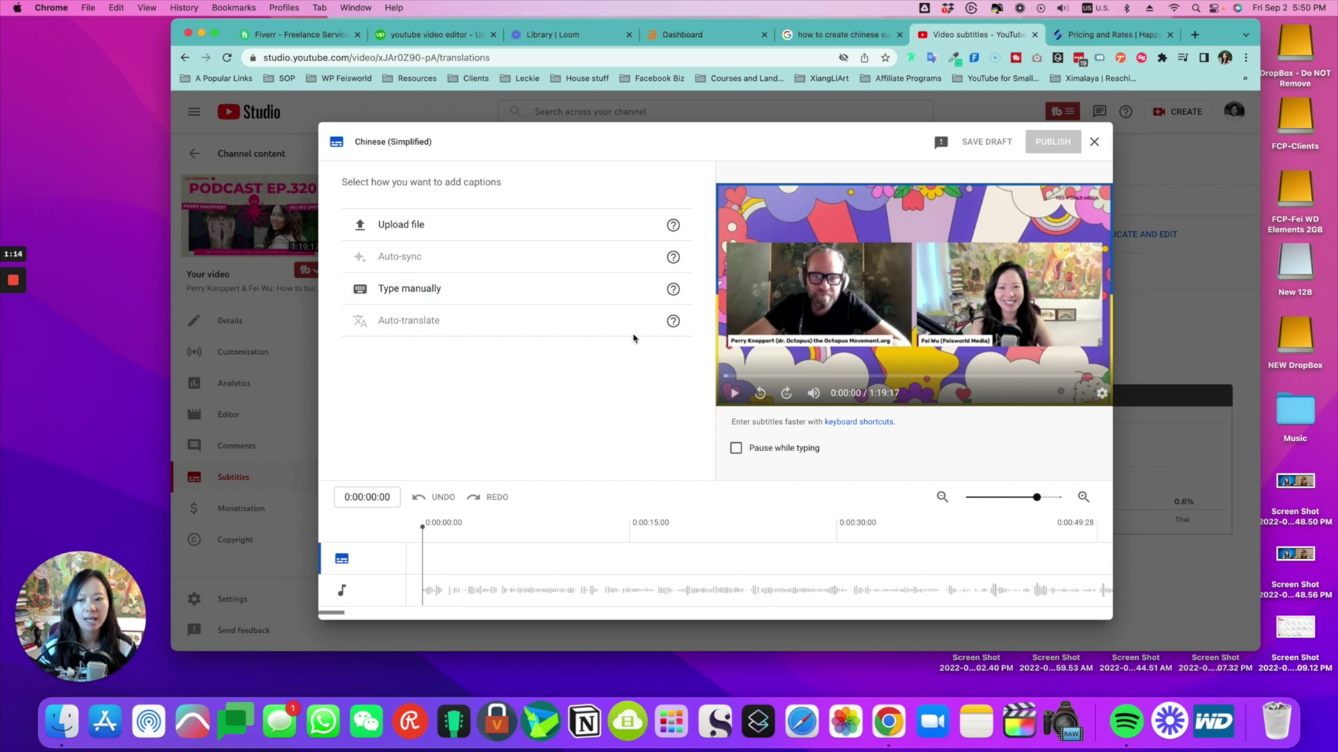
{"action": "mouse_move", "coordinate": [672, 321]}
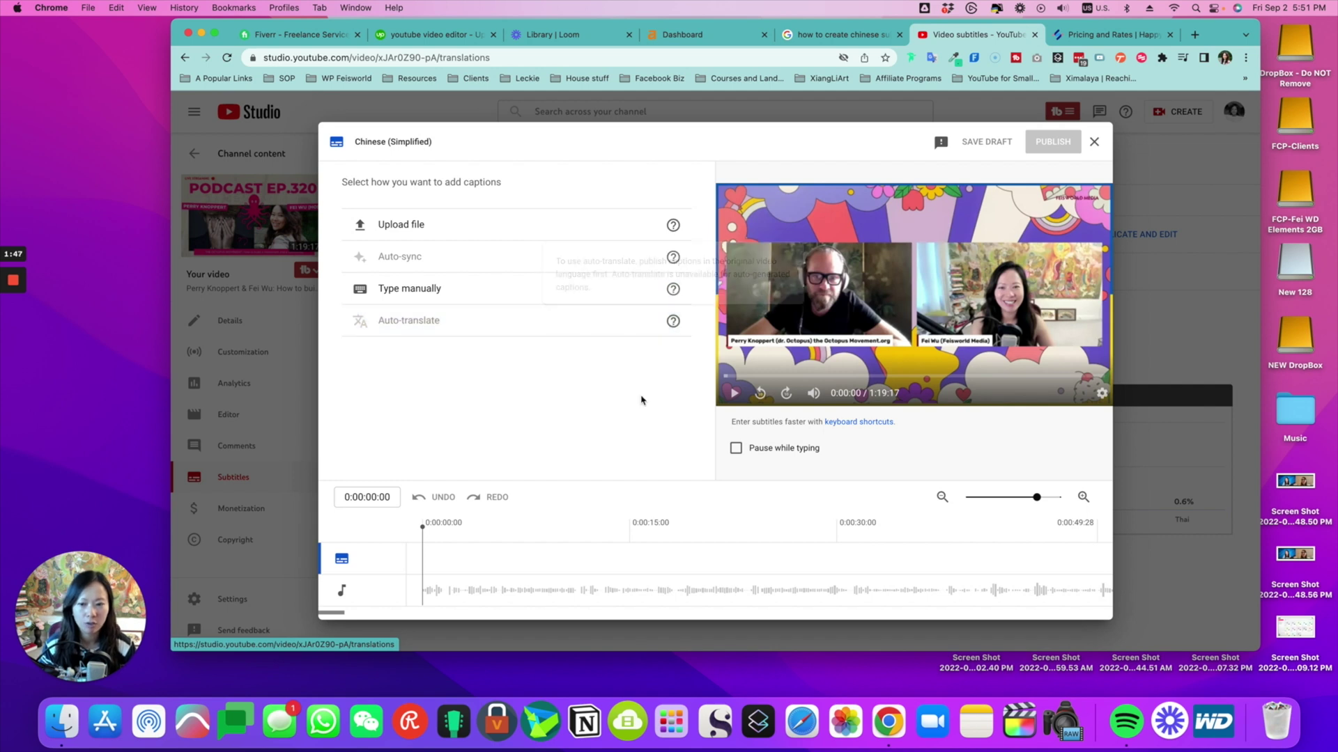
{"action": "left_click", "coordinate": [1095, 144]}
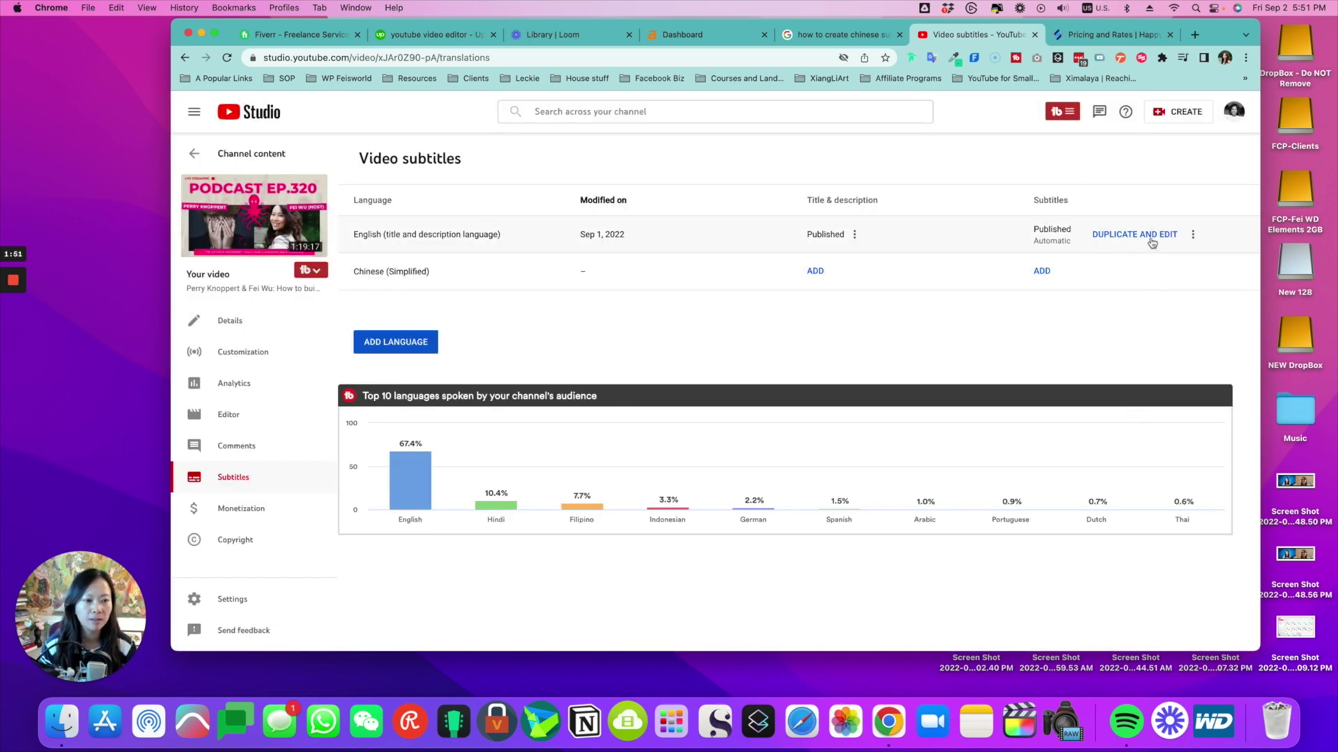
{"action": "mouse_move", "coordinate": [1171, 239]}
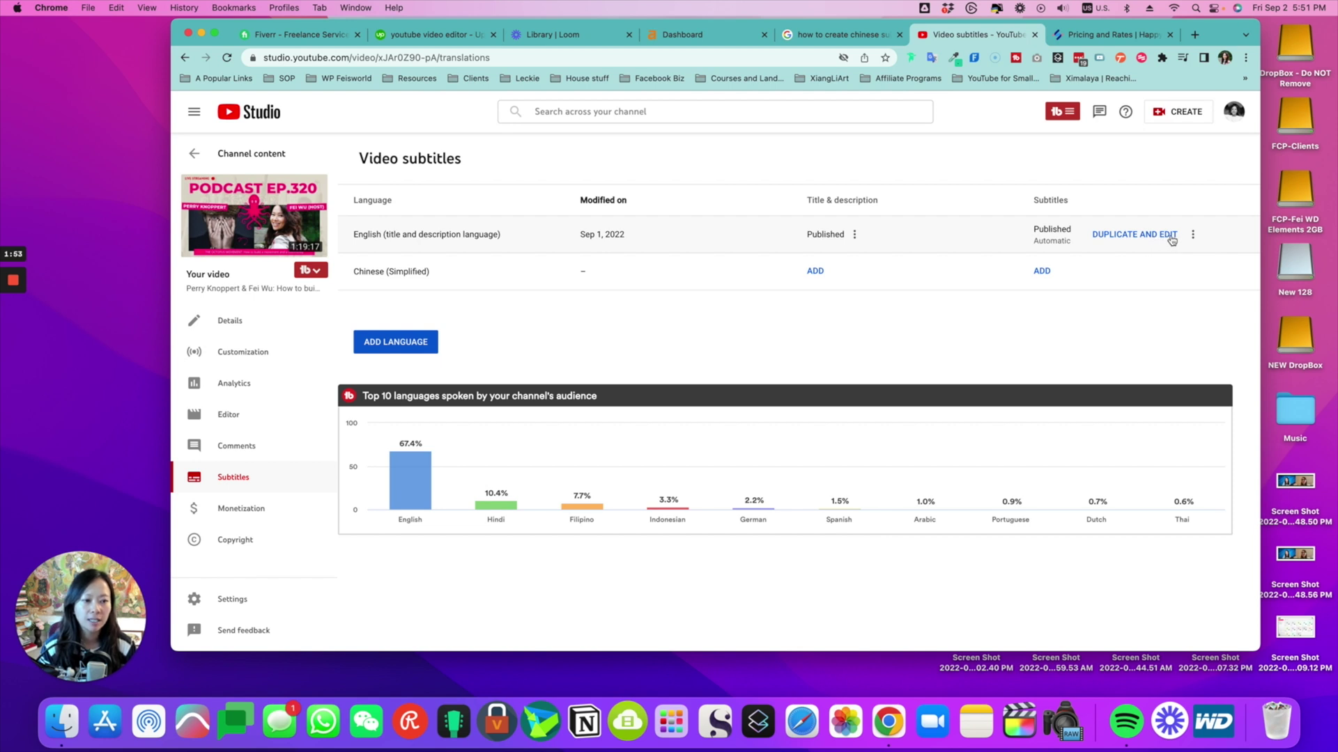
{"action": "left_click", "coordinate": [1174, 236]}
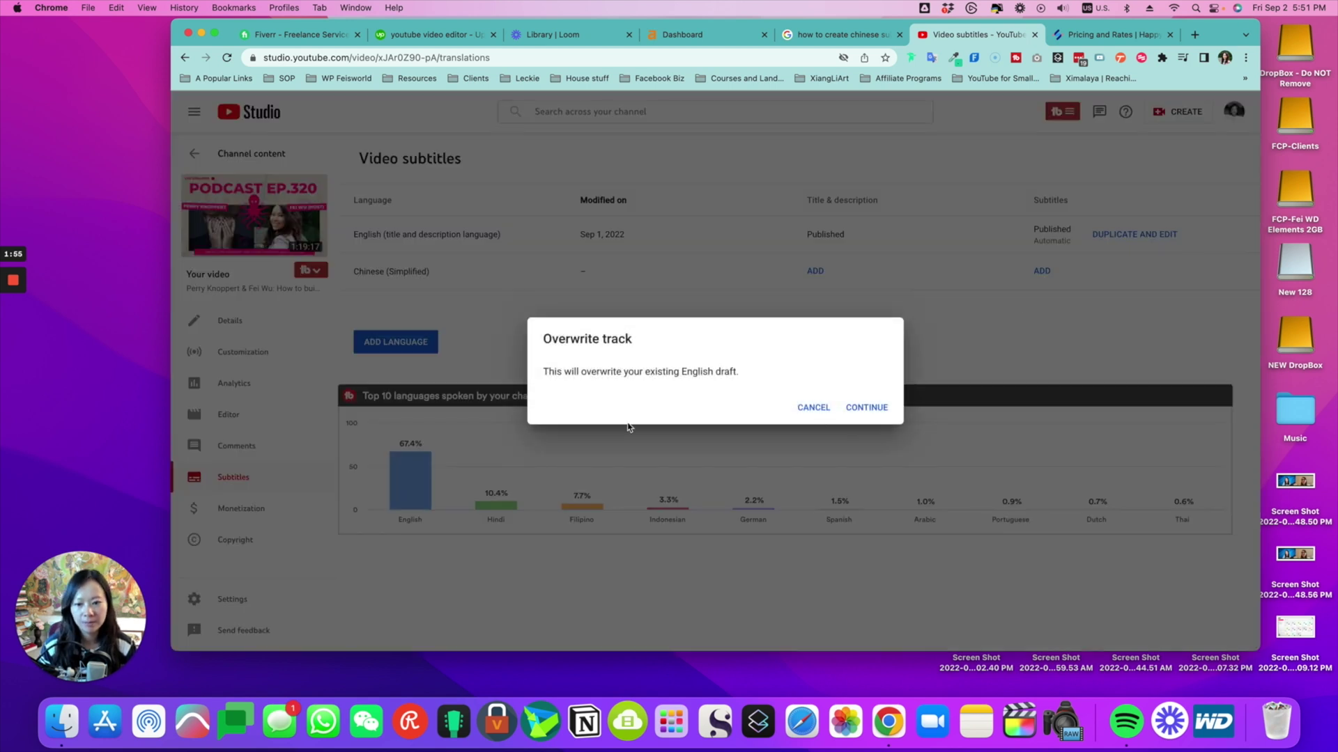
Step: Confirm overwriting the English draft and change the first line to 'Hi, this is Fei. Perry'
{"action": "left_click", "coordinate": [876, 416]}
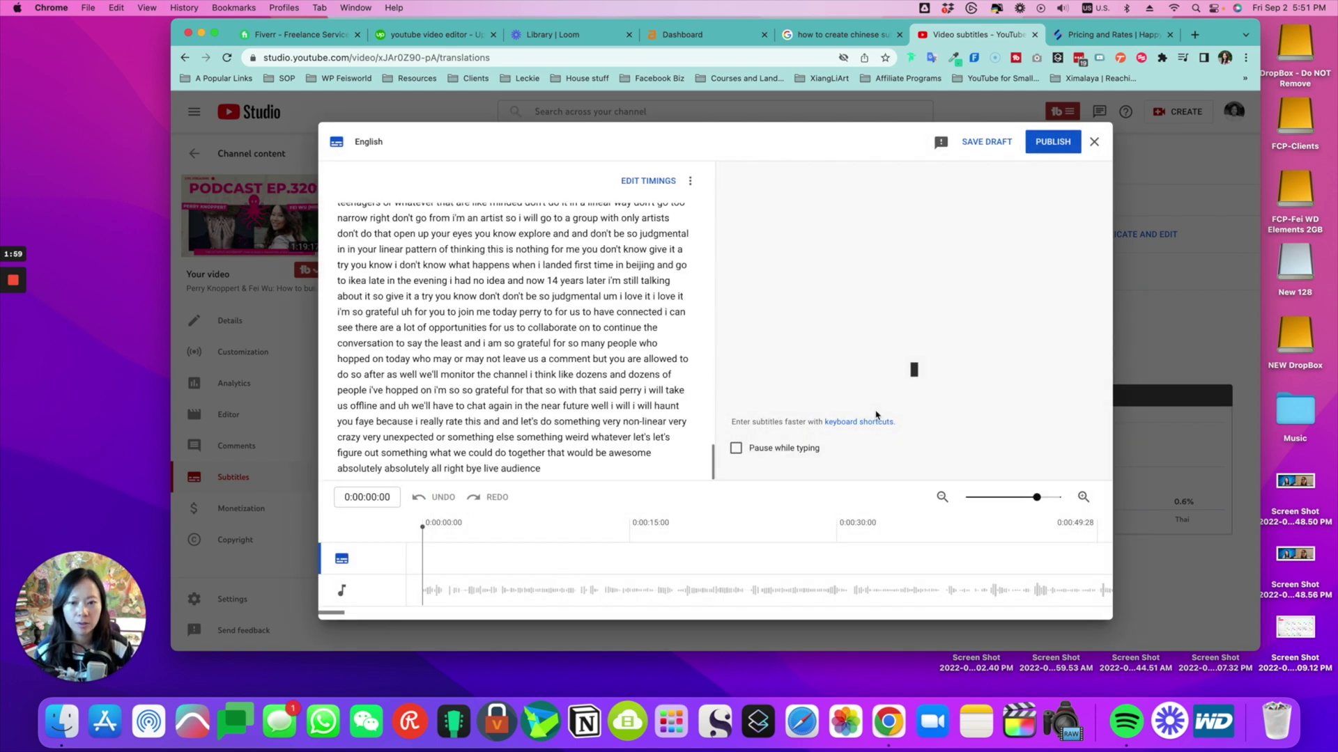
{"action": "scroll", "coordinate": [550, 345], "scroll_direction": "up", "scroll_amount": 5}
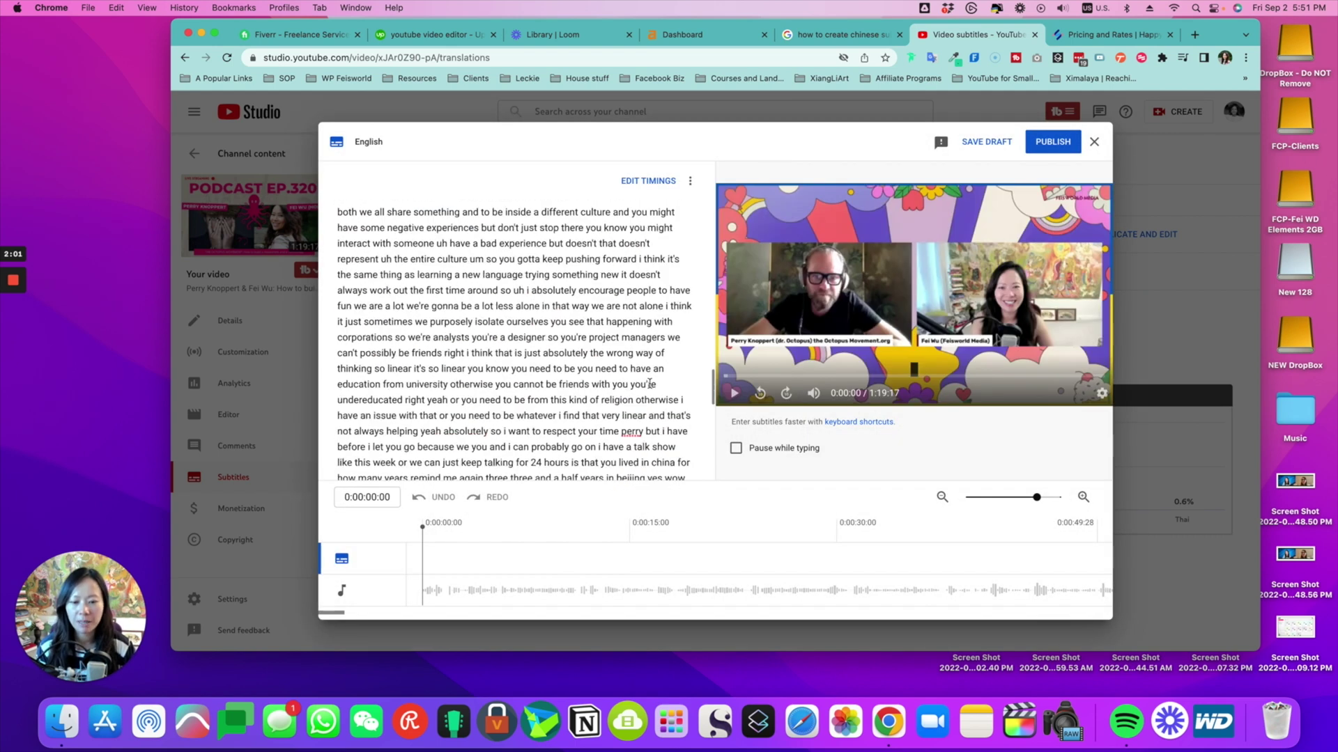
{"action": "scroll", "coordinate": [599, 359], "scroll_direction": "up", "scroll_amount": 5}
{"action": "scroll", "coordinate": [648, 378], "scroll_direction": "up", "scroll_amount": 5}
{"action": "scroll", "coordinate": [648, 378], "scroll_direction": "up", "scroll_amount": 5}
{"action": "scroll", "coordinate": [592, 314], "scroll_direction": "up", "scroll_amount": 5}
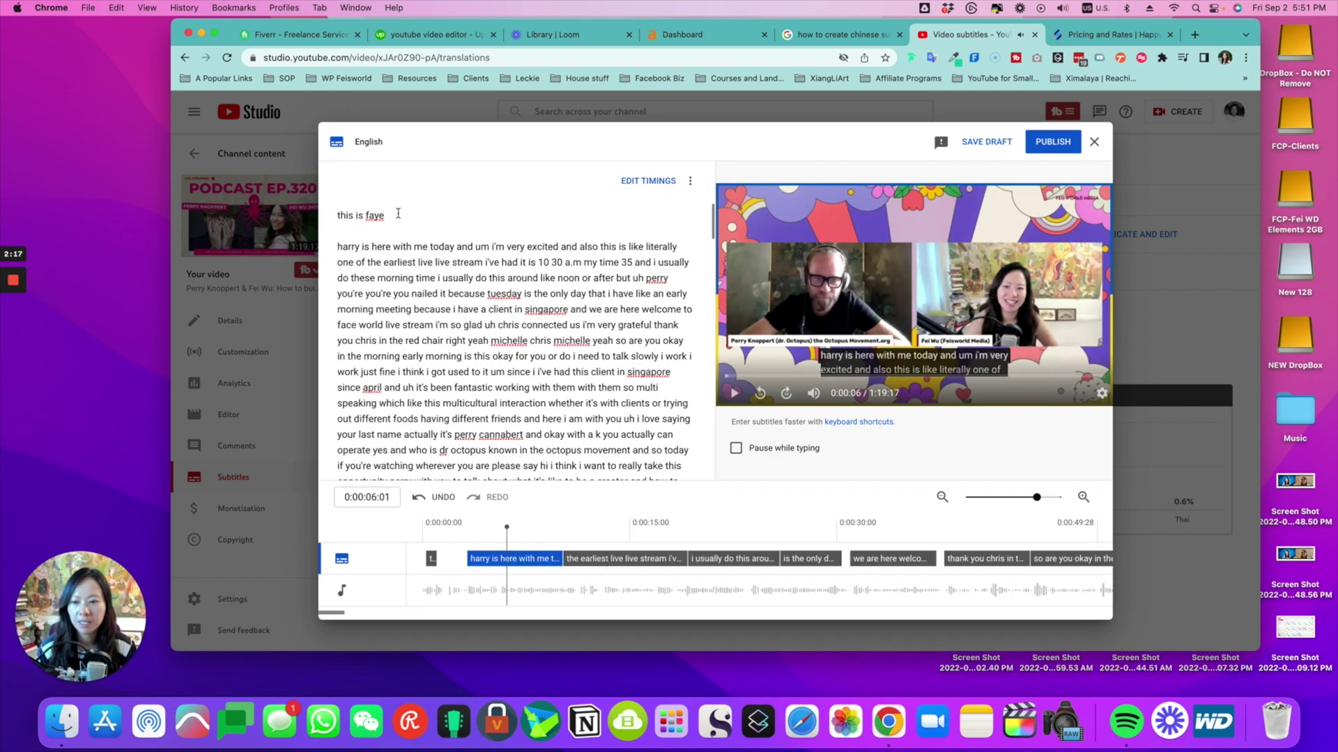
{"action": "triple_click", "coordinate": [336, 221]}
{"action": "type", "text": "Hi, this is Fei"}
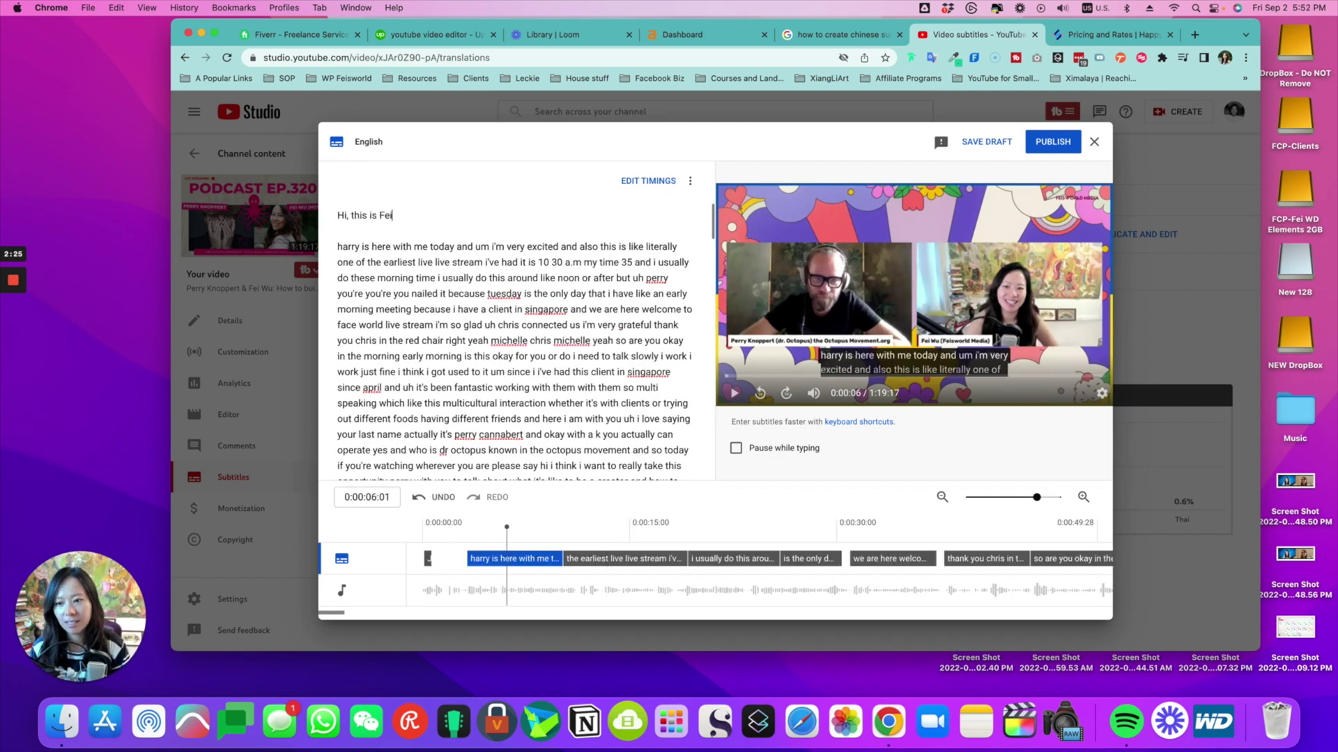
{"action": "type", "text": ".  Perry"}
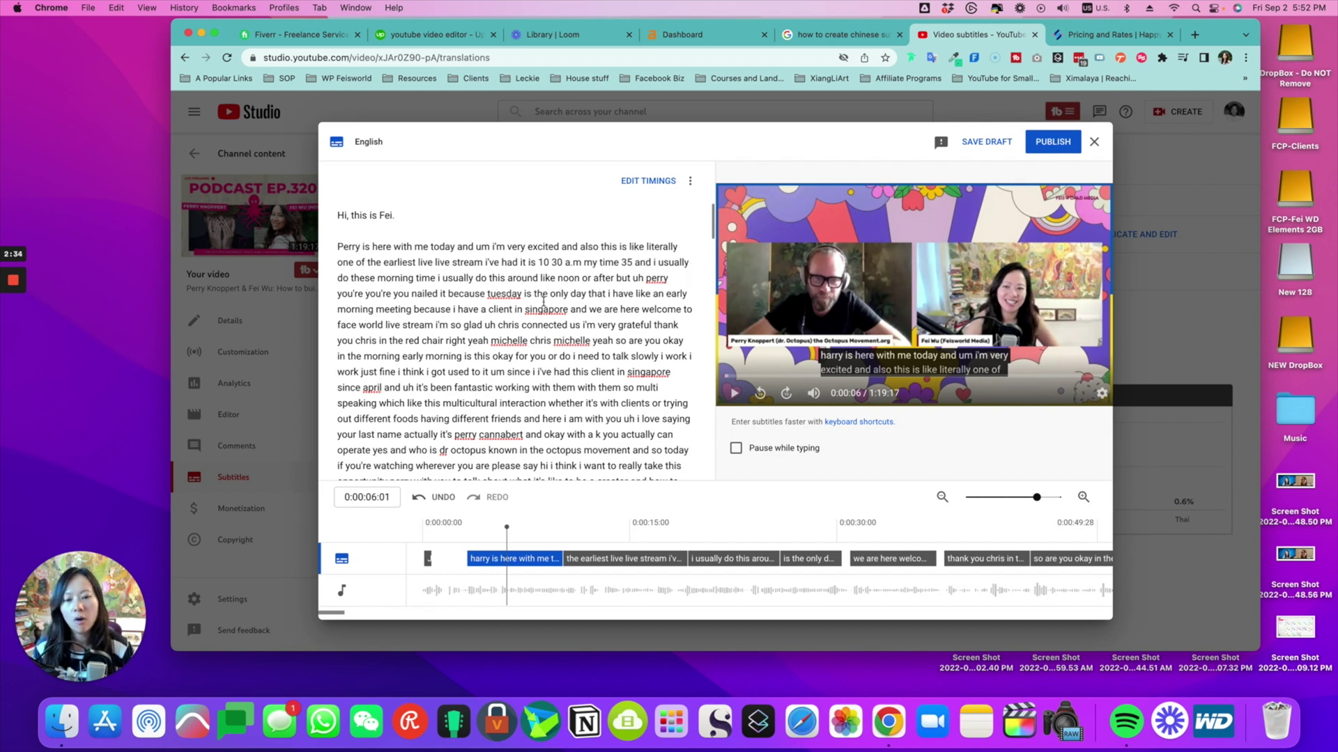
Step: Publish the edited English subtitle track
{"action": "scroll", "coordinate": [544, 301], "scroll_direction": "down", "scroll_amount": 3}
{"action": "scroll", "coordinate": [593, 340], "scroll_direction": "up", "scroll_amount": 3}
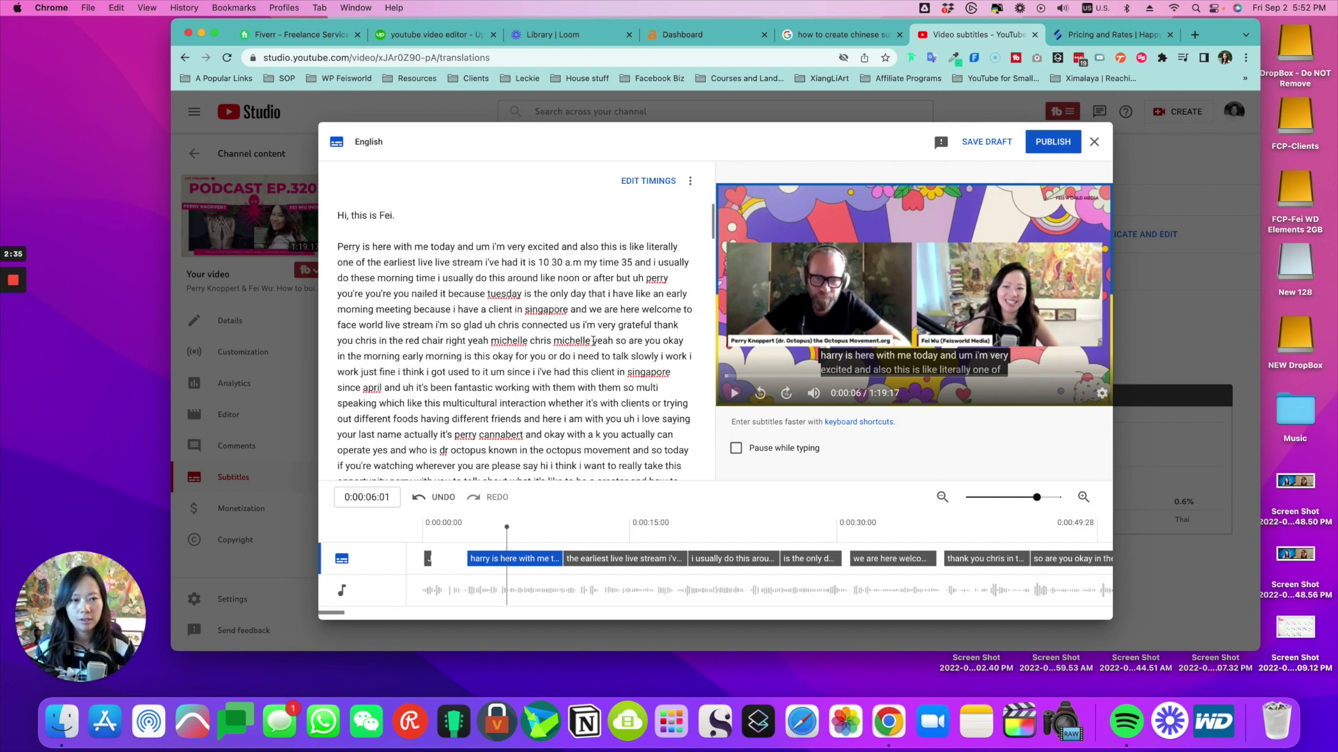
{"action": "left_click", "coordinate": [1057, 148]}
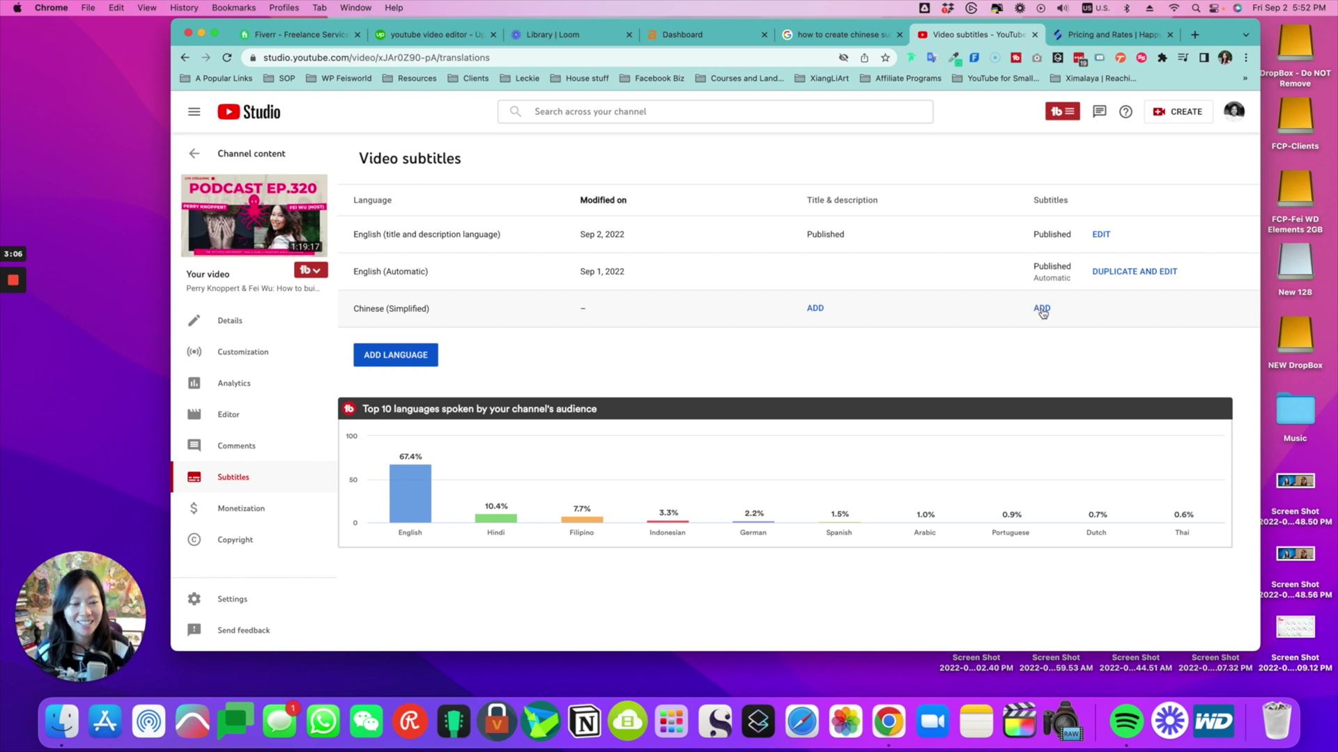
Step: Create Chinese (Simplified) subtitles by auto-translating the English track
{"action": "left_click", "coordinate": [1042, 310]}
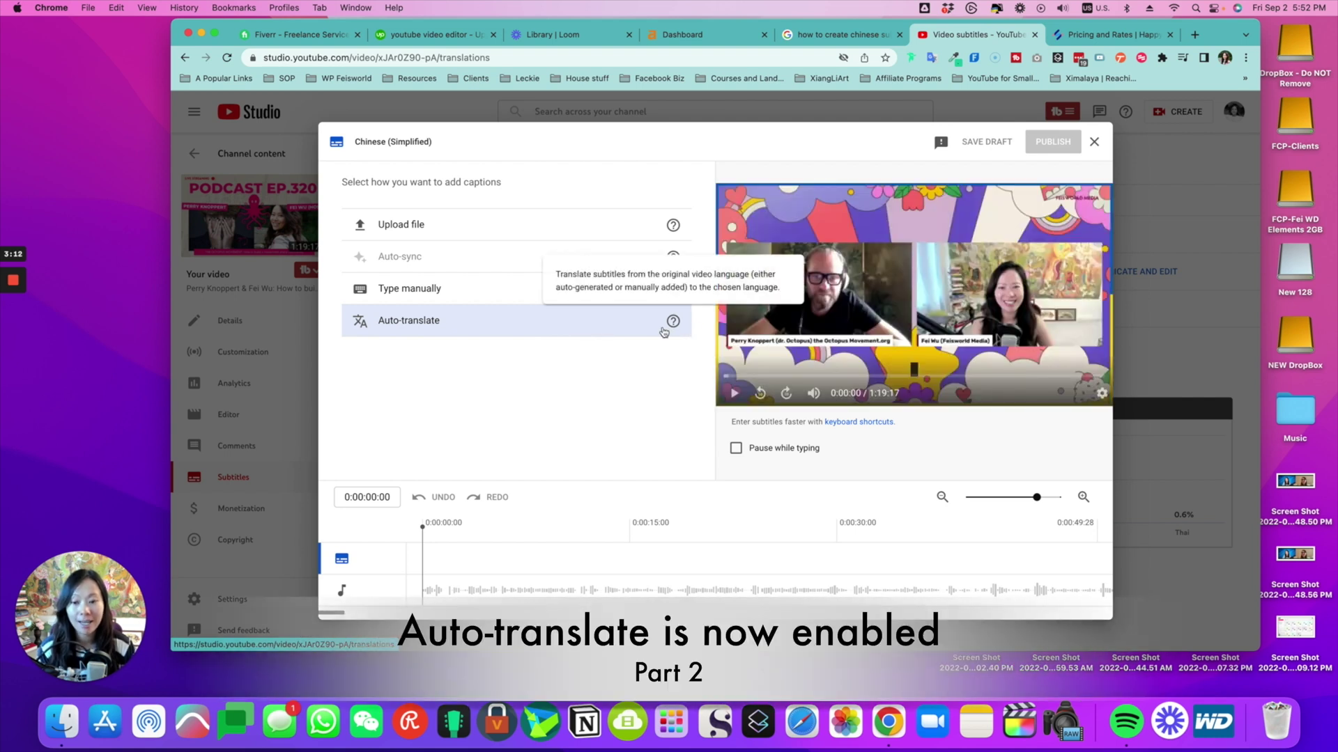
{"action": "left_click", "coordinate": [398, 322]}
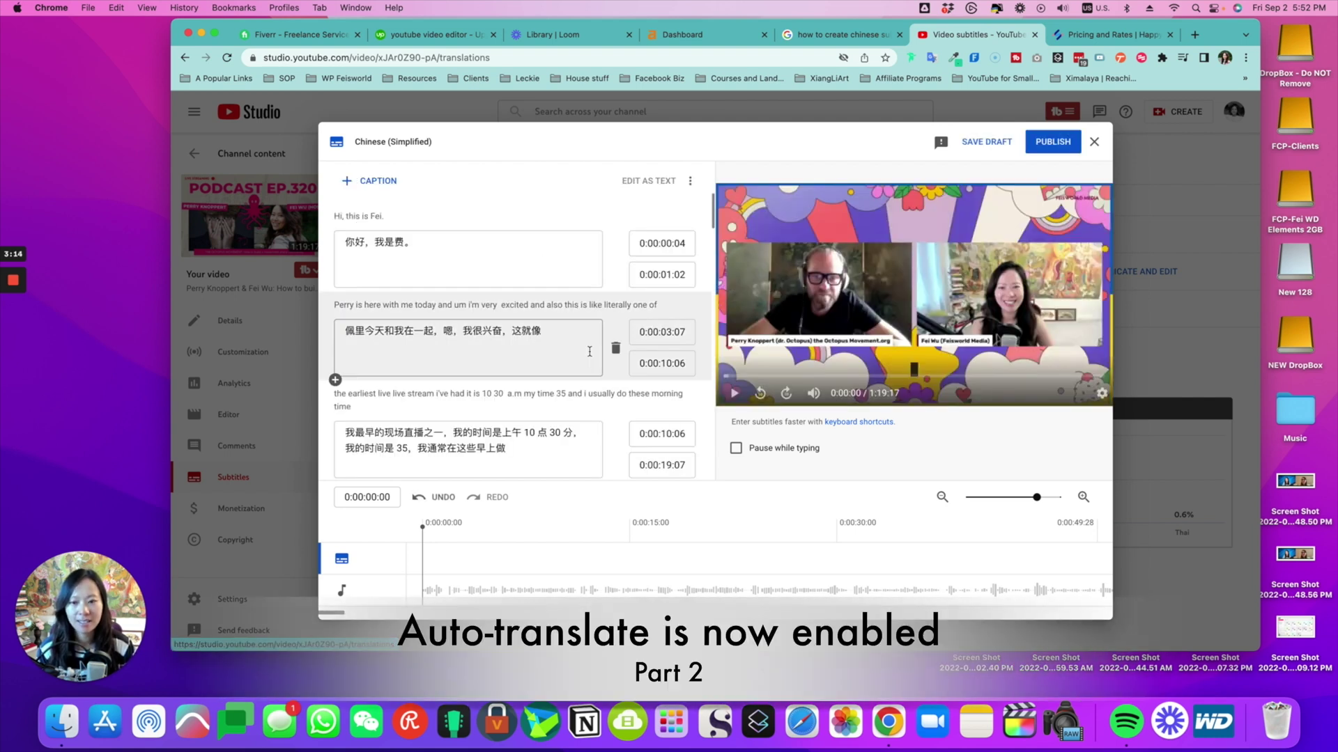
{"action": "left_click", "coordinate": [405, 249]}
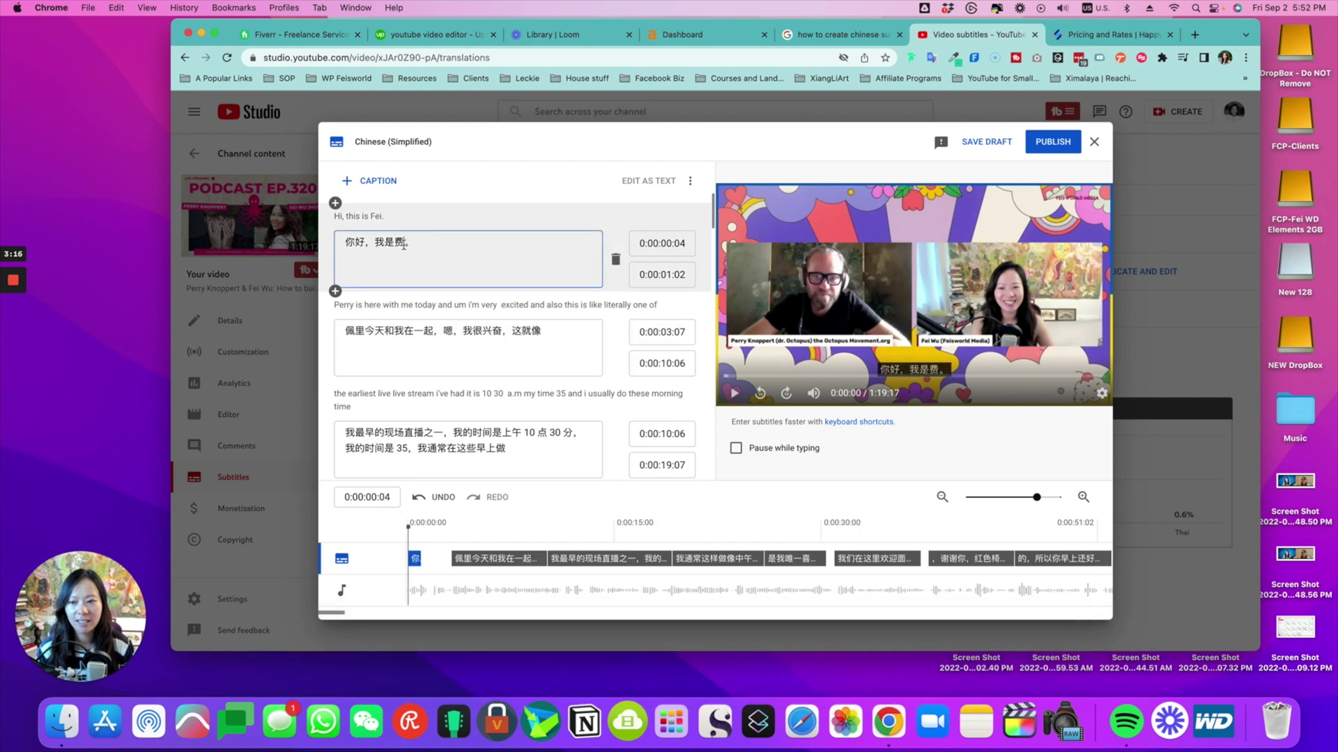
Step: Replace the wrong name in the first Chinese caption with 菲 using Pinyin input
{"action": "key", "text": "BackSpace"}
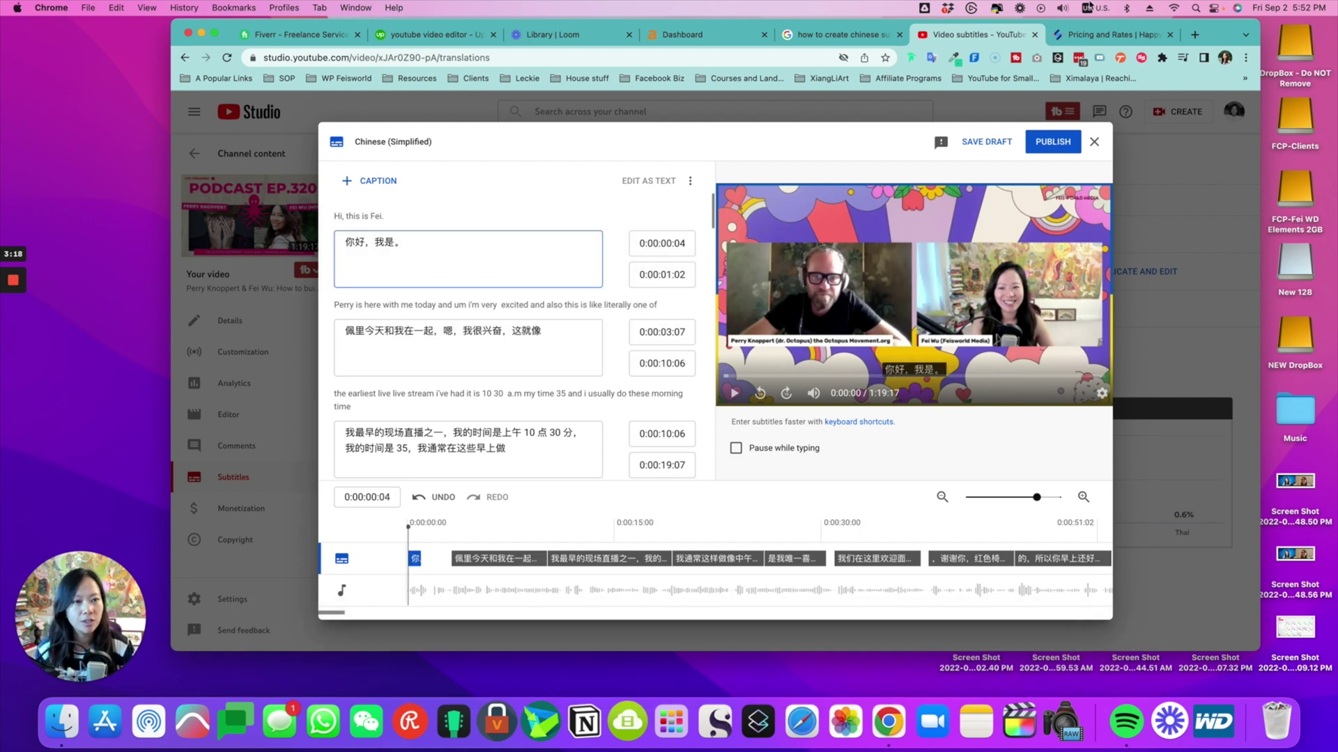
{"action": "left_click", "coordinate": [1089, 7]}
{"action": "left_click", "coordinate": [1103, 31]}
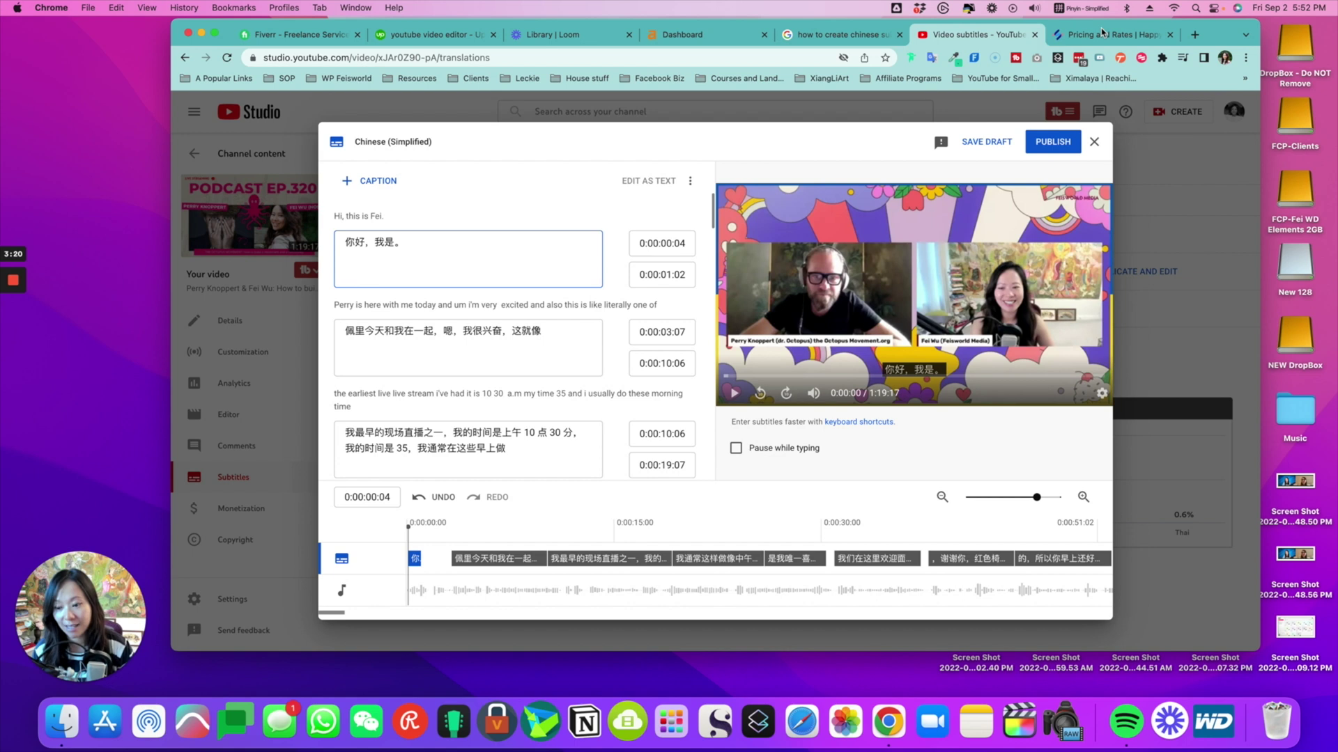
{"action": "type", "text": "菲"}
{"action": "left_click", "coordinate": [638, 369]}
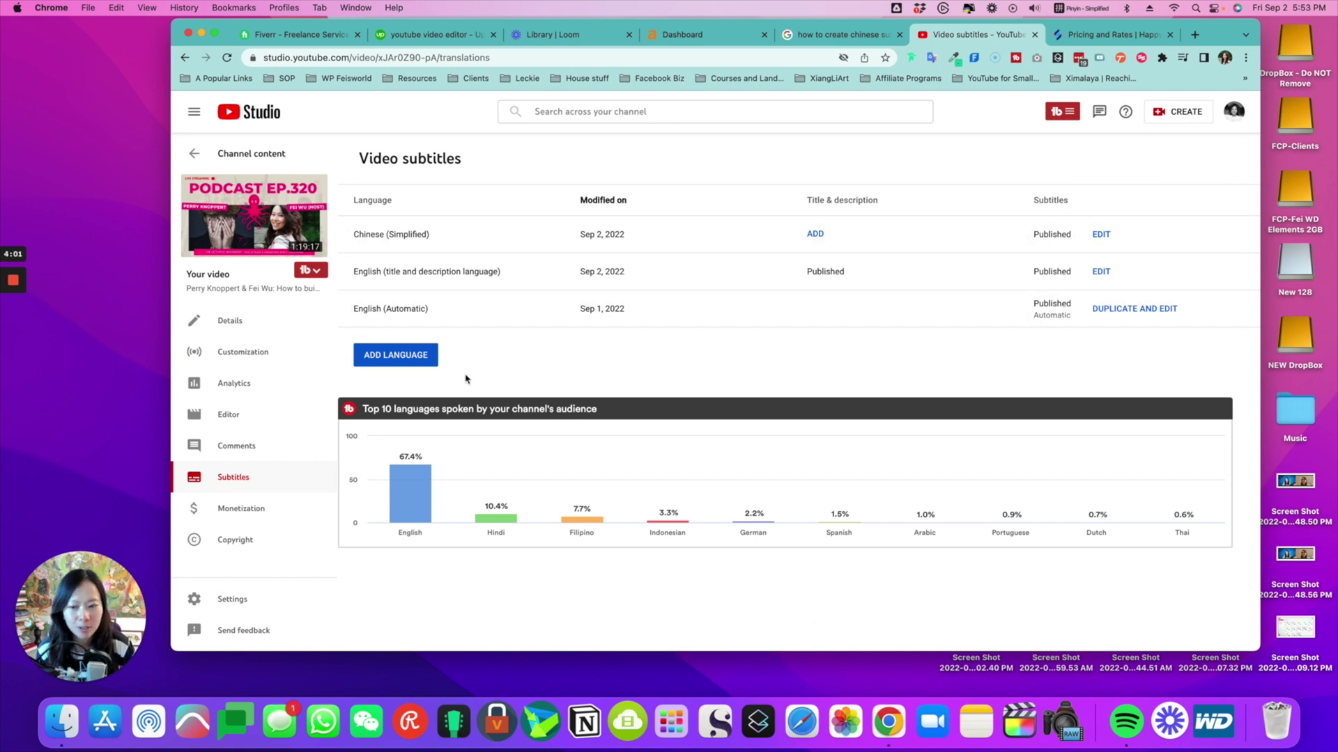
{"action": "mouse_move", "coordinate": [253, 215]}
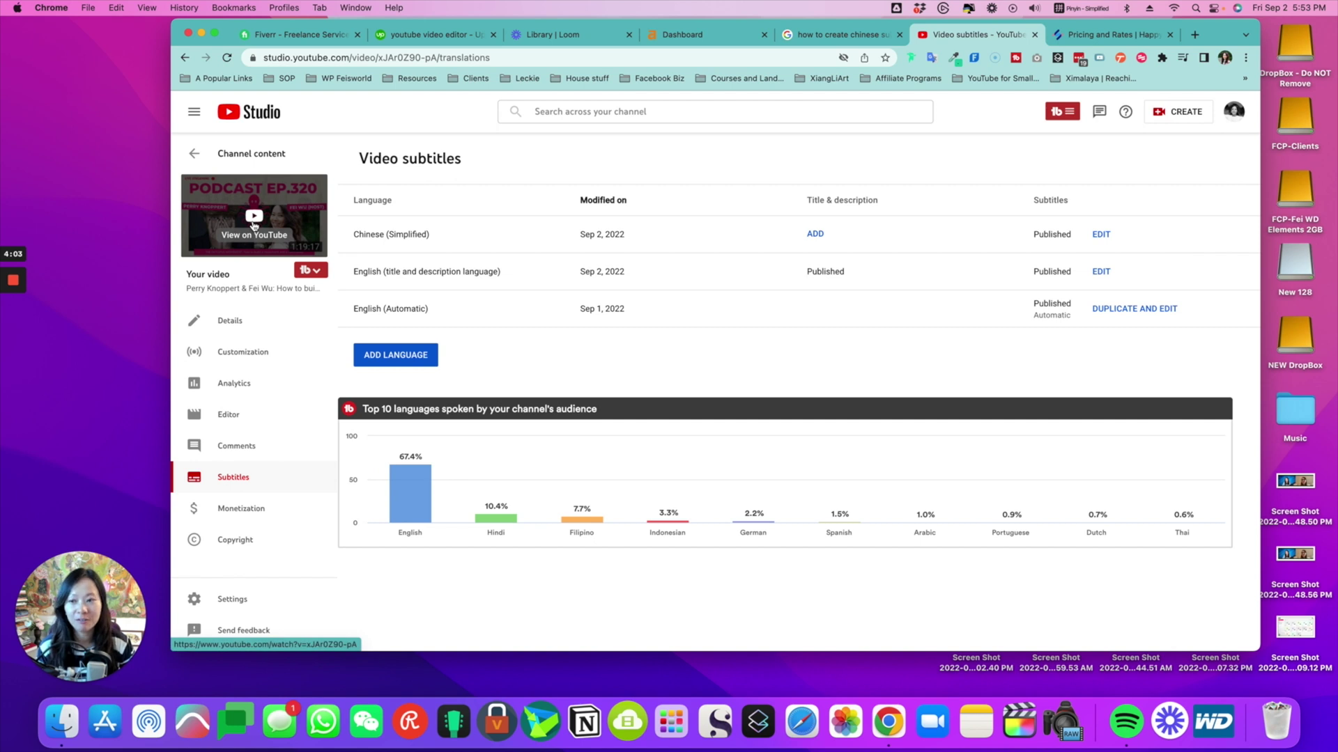
{"action": "left_click", "coordinate": [254, 225]}
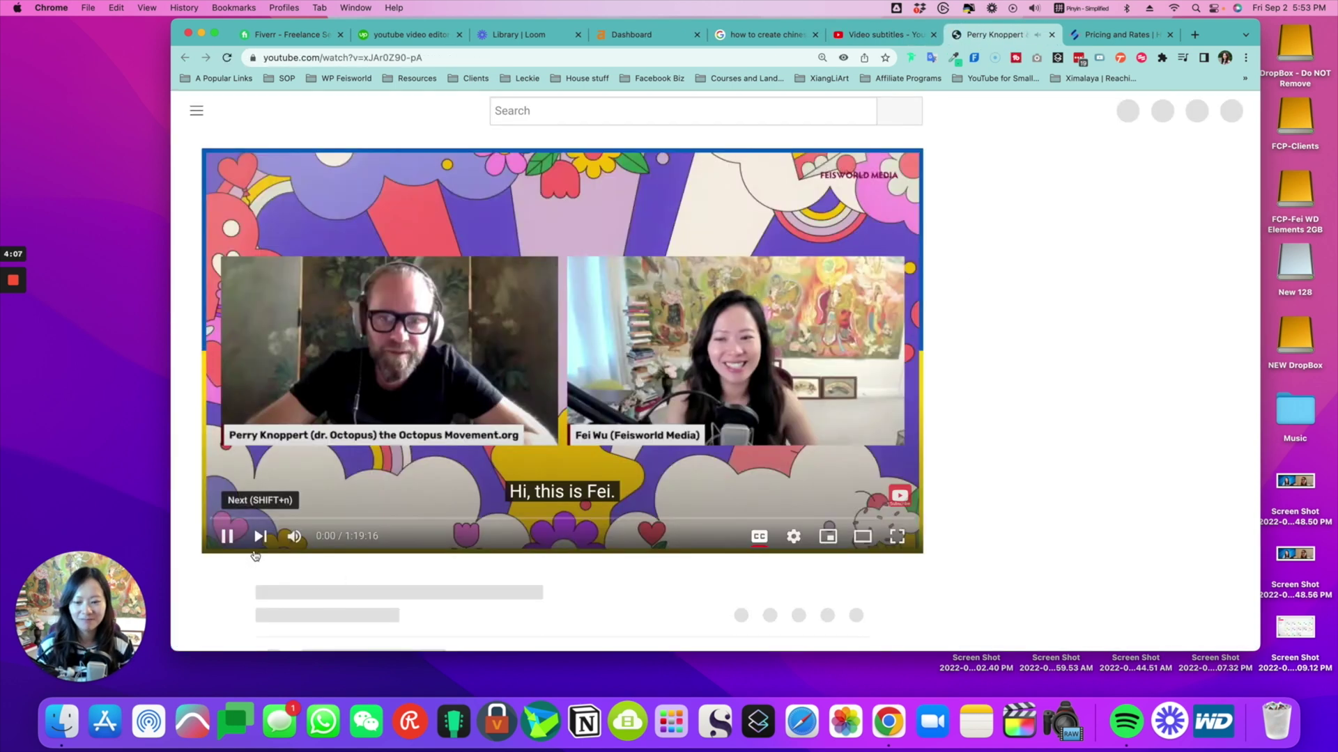
Step: Pause the episode, toggle captions off and on, and select Chinese (Simplified) subtitles
{"action": "key", "text": "space"}
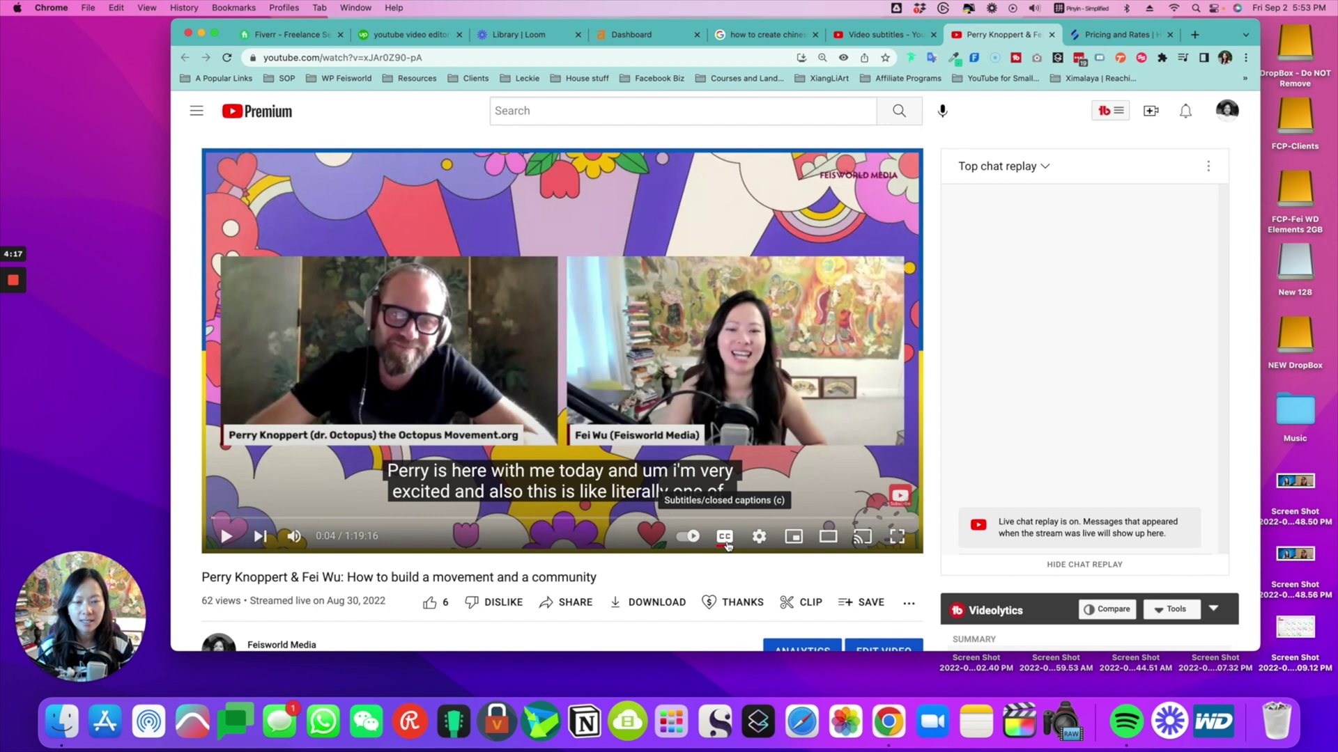
{"action": "left_click", "coordinate": [729, 542]}
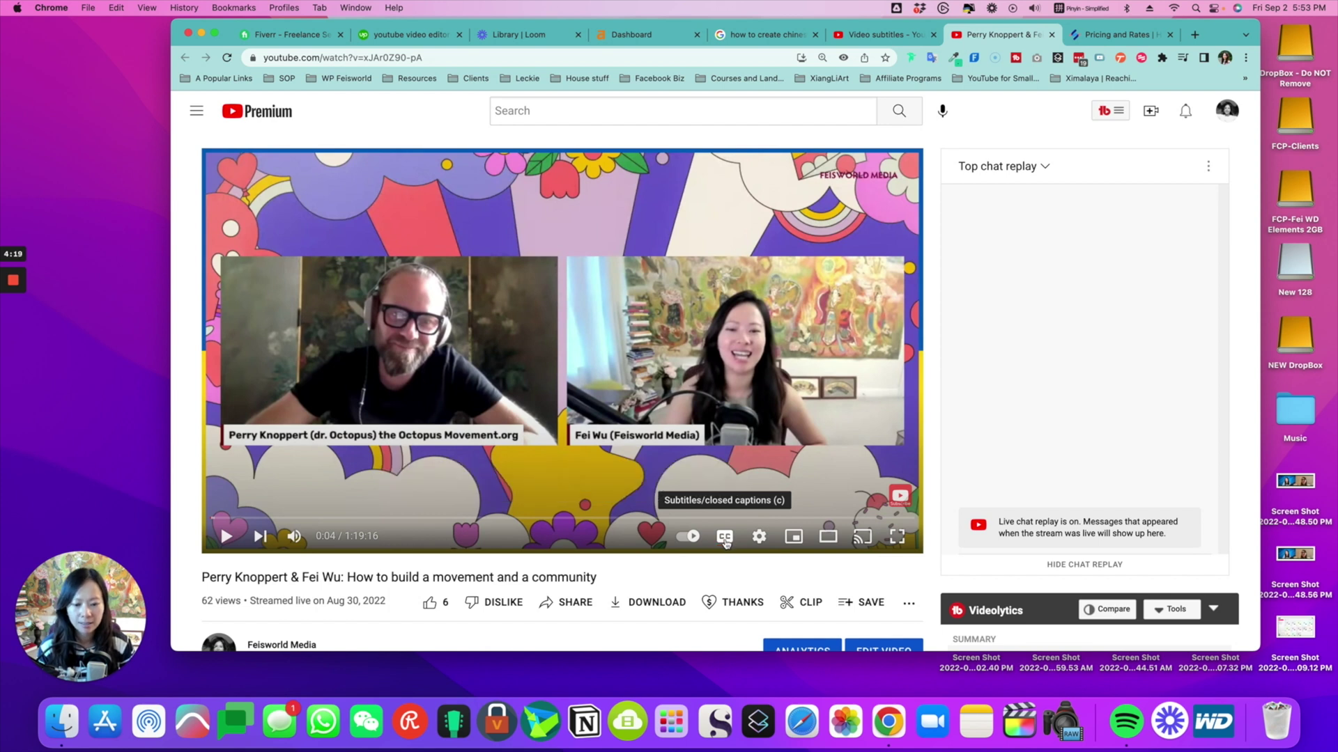
{"action": "left_click", "coordinate": [725, 542]}
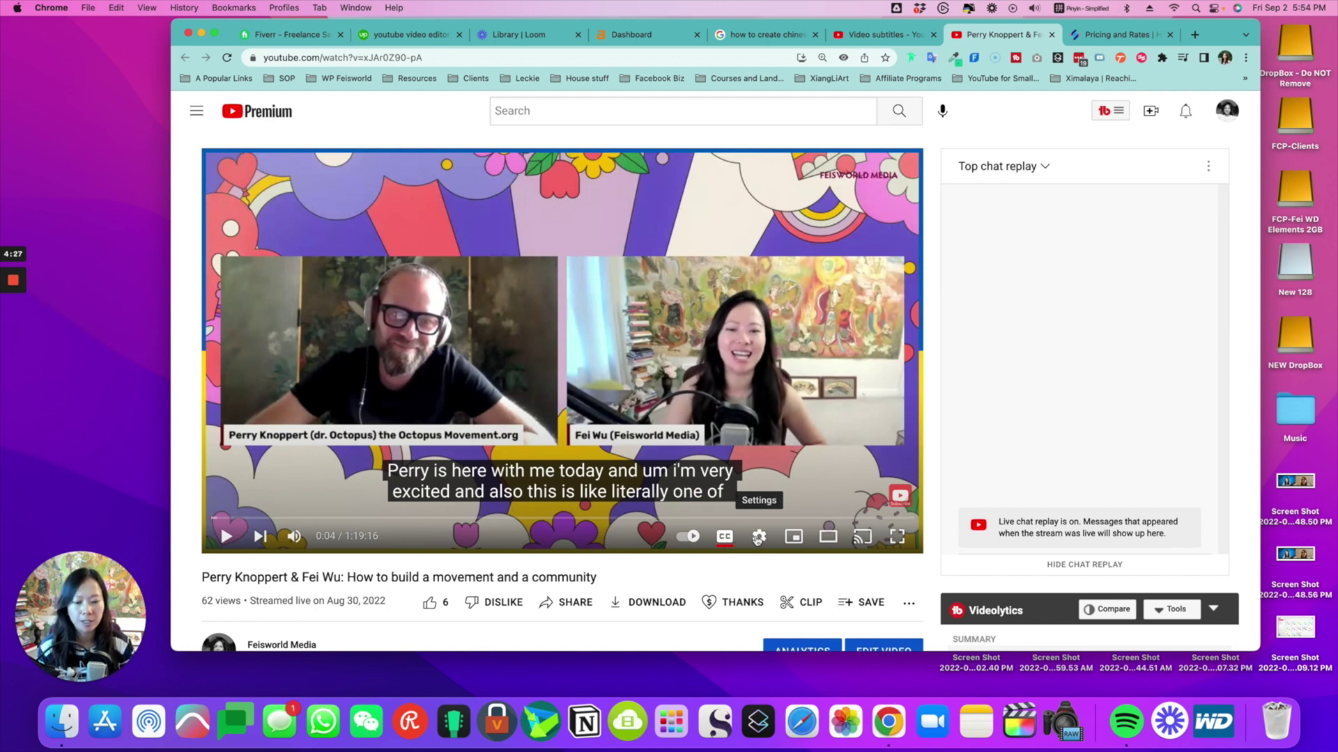
{"action": "left_click", "coordinate": [760, 538]}
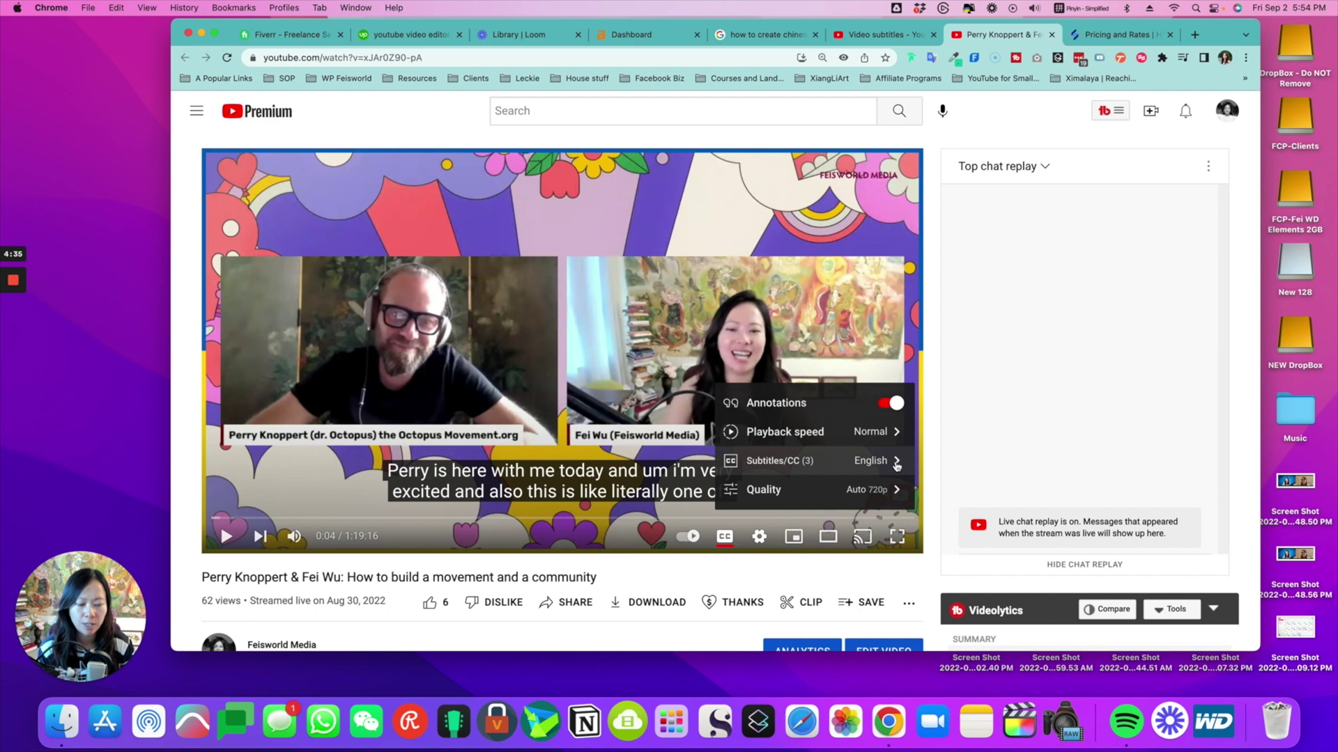
{"action": "left_click", "coordinate": [897, 463]}
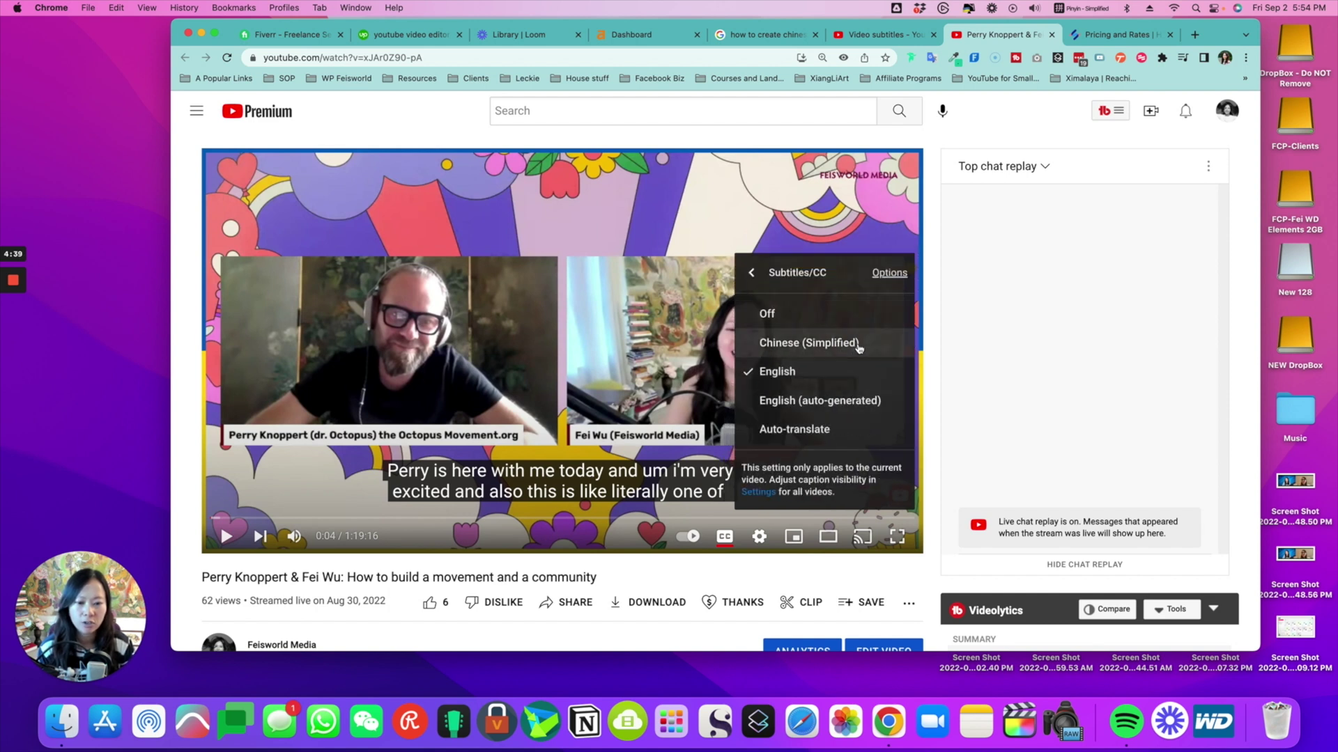
{"action": "left_click", "coordinate": [808, 343]}
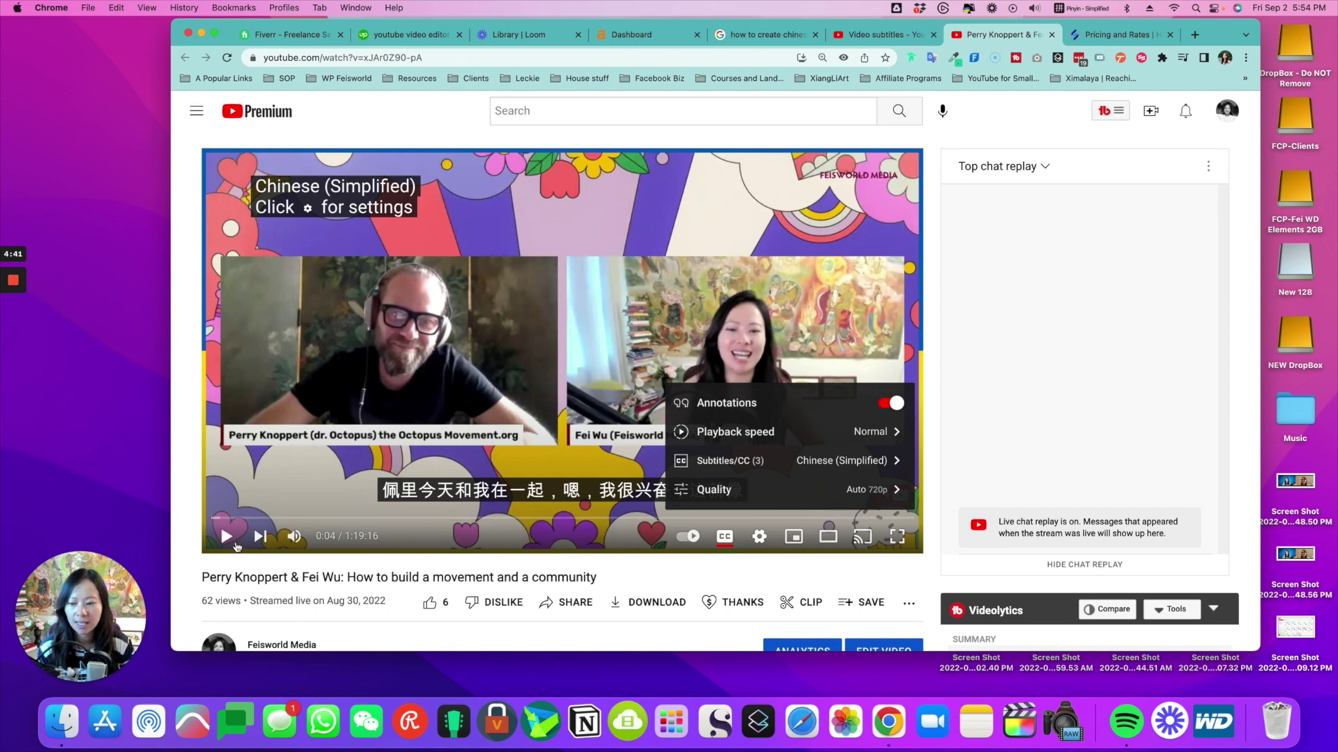